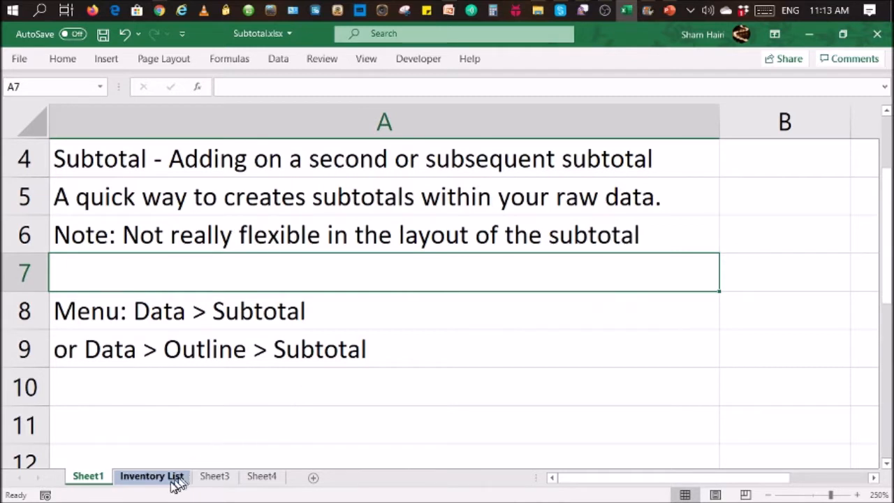
# Examine the Apparel and Food subtotal rows on the Inventory List sheet and consult the subtotal notes on Sheet1
pyautogui.click(160, 477)
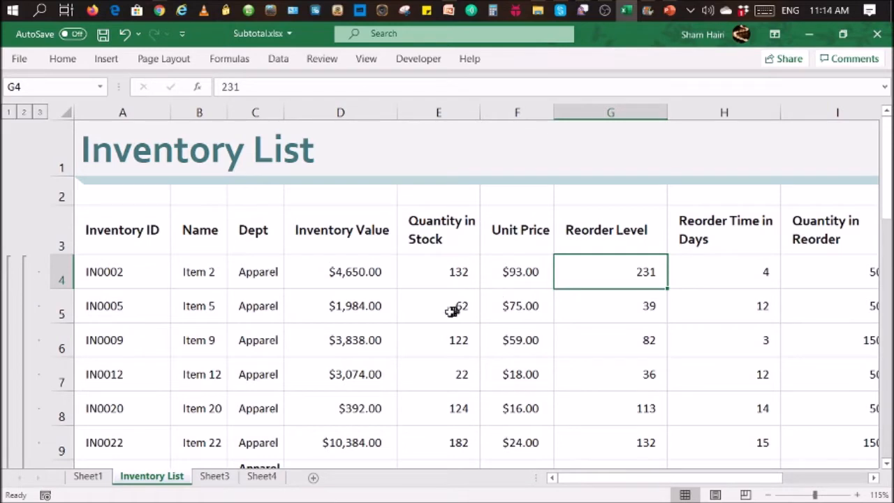
pyautogui.scroll(-3, 410, 256)
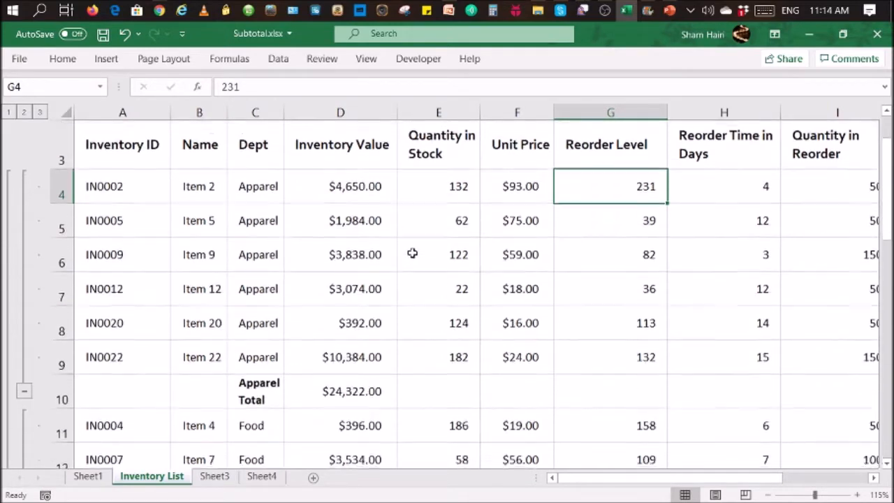
pyautogui.moveTo(258, 314); pyautogui.dragTo(329, 324)
pyautogui.scroll(-2, 331, 322)
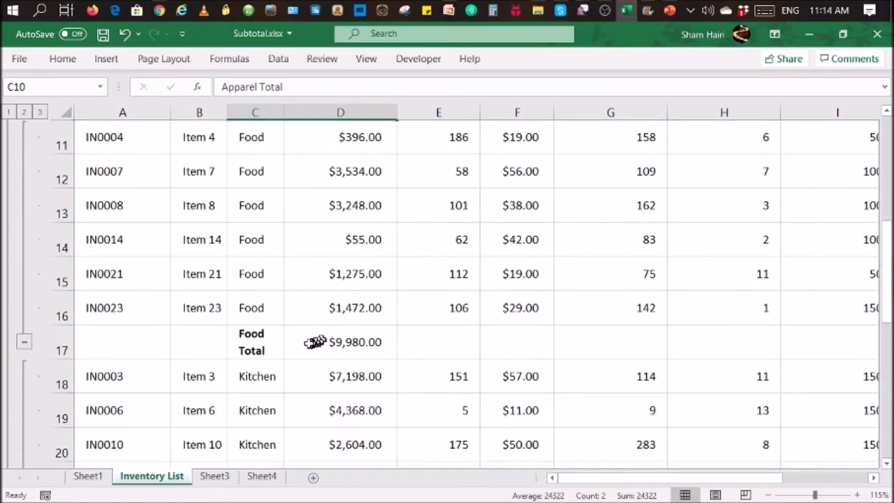
pyautogui.moveTo(259, 345); pyautogui.dragTo(342, 344)
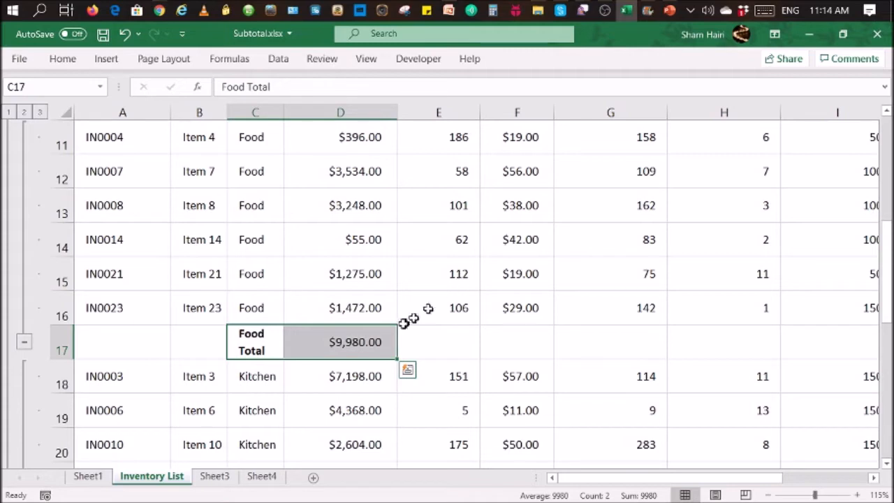
pyautogui.scroll(2, 400, 325)
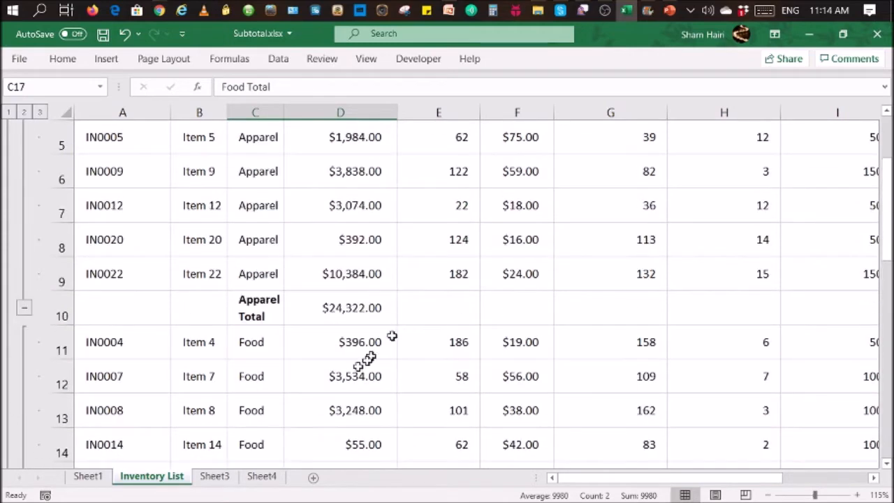
pyautogui.scroll(-1, 351, 357)
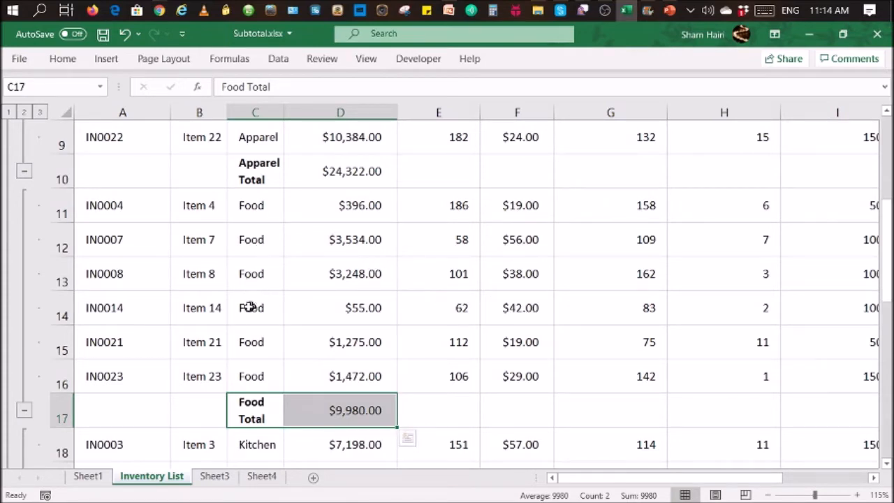
pyautogui.scroll(-1, 297, 342)
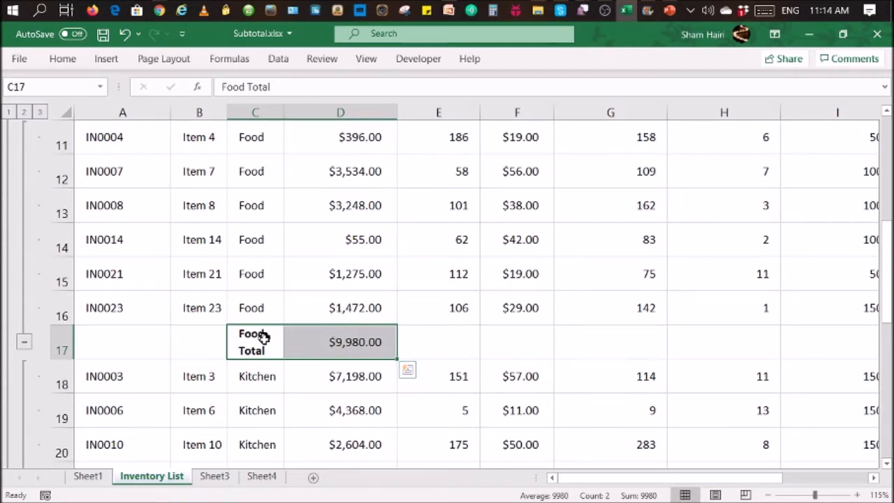
pyautogui.click(330, 316)
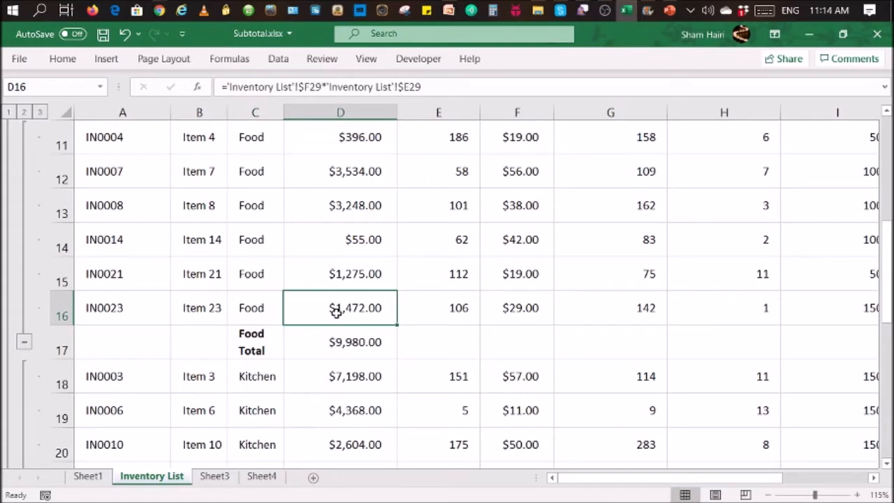
pyautogui.click(88, 476)
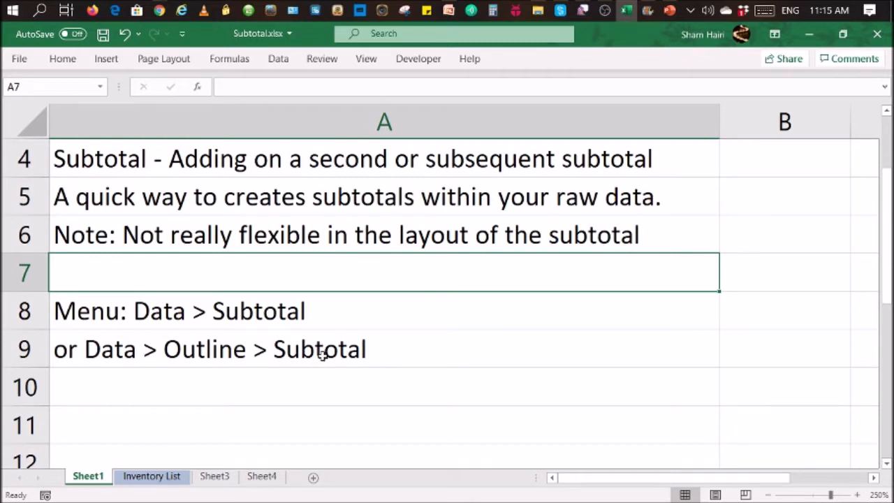
pyautogui.click(162, 477)
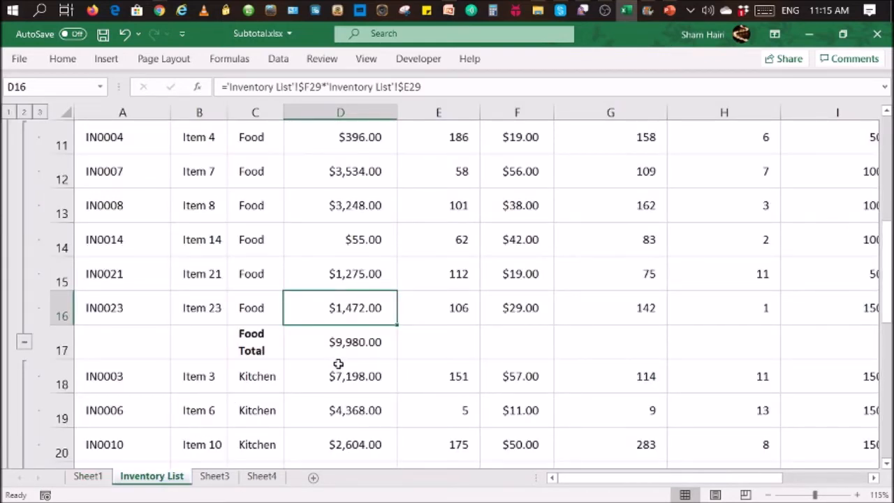
# Replace the current subtotals of the inventory data with a Count of Inventory Value at each change in Dept
pyautogui.scroll(4, 337, 364)
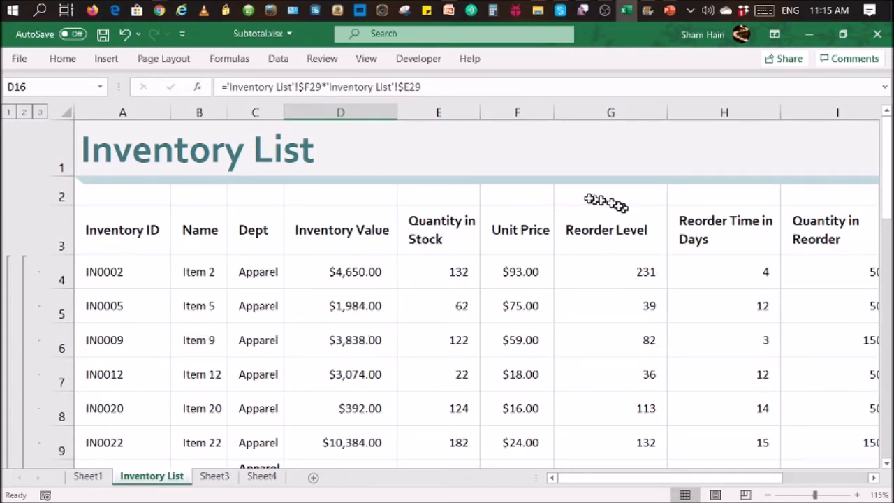
pyautogui.click(438, 348)
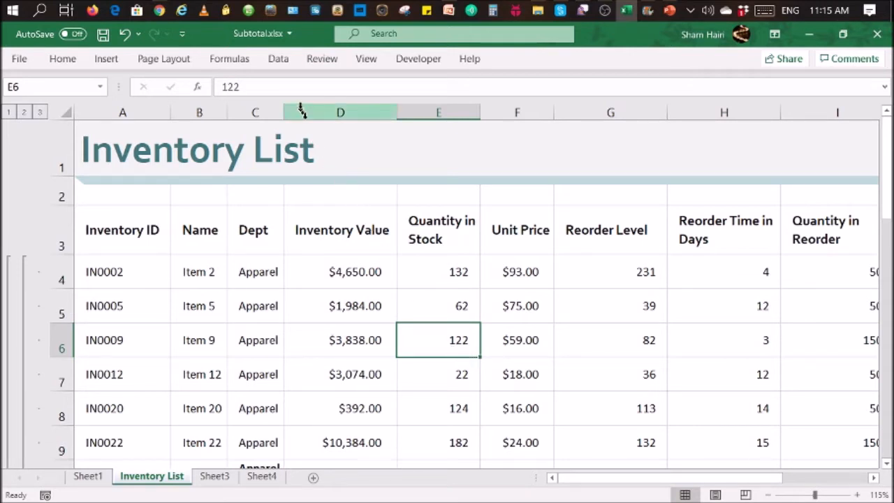
pyautogui.click(278, 60)
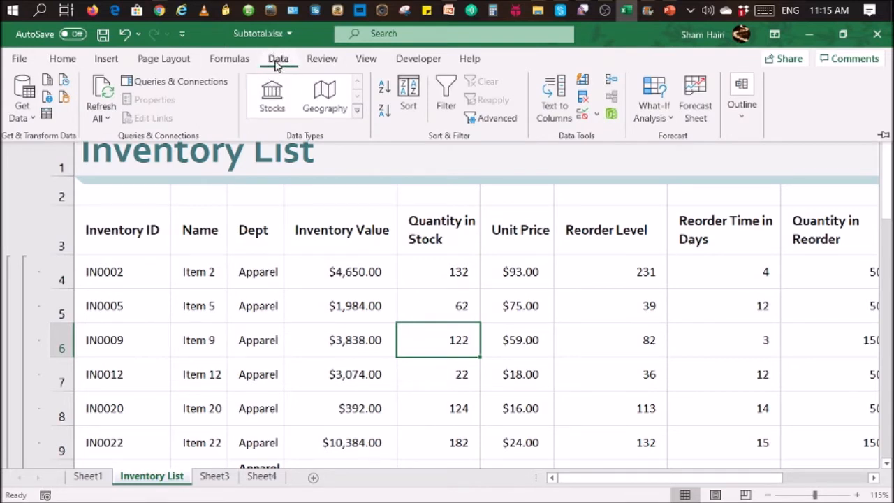
pyautogui.click(743, 90)
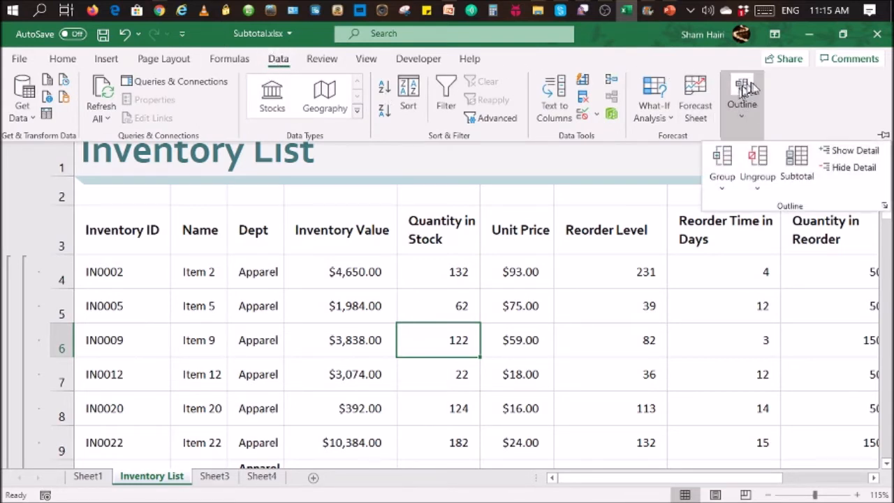
pyautogui.click(796, 164)
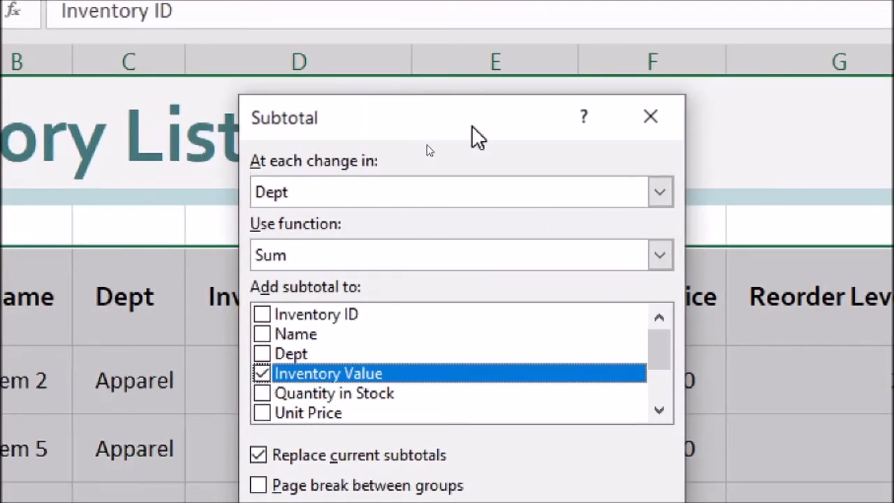
pyautogui.moveTo(472, 125); pyautogui.dragTo(489, 95)
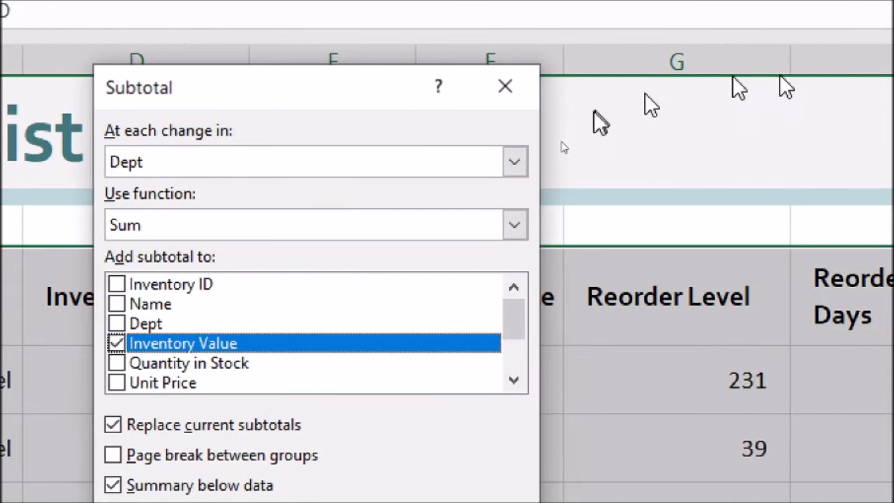
pyautogui.click(514, 161)
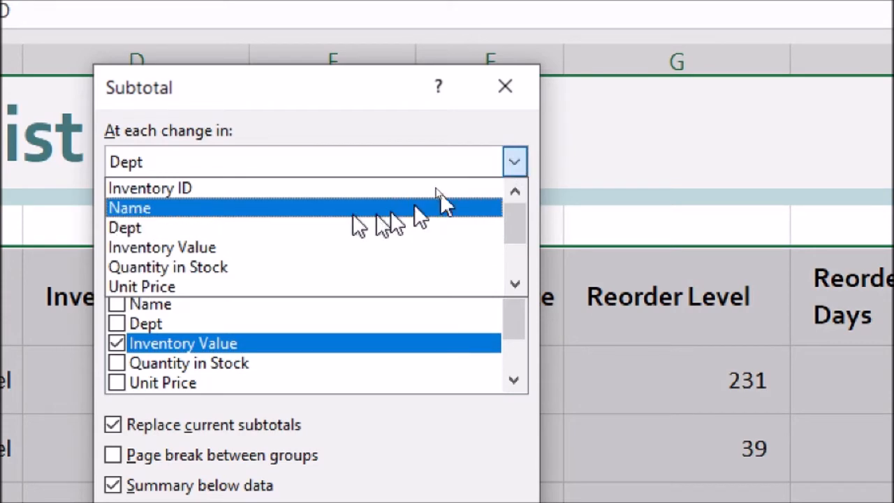
pyautogui.click(266, 227)
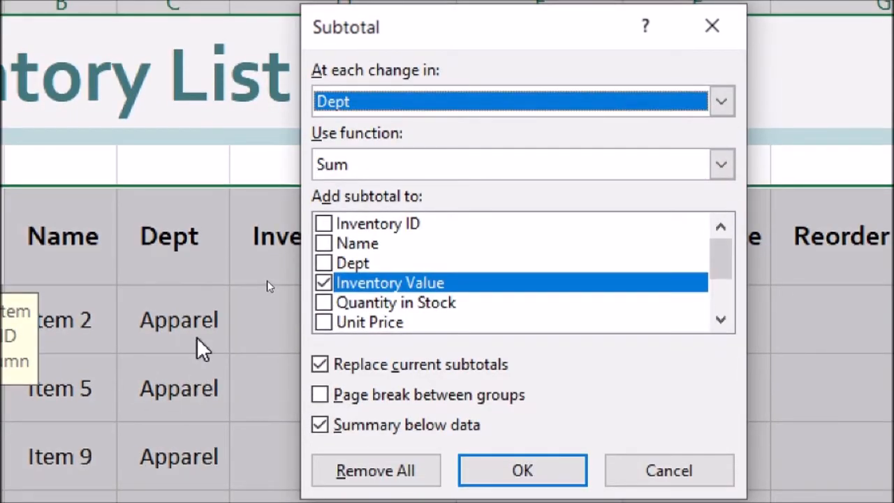
pyautogui.click(360, 162)
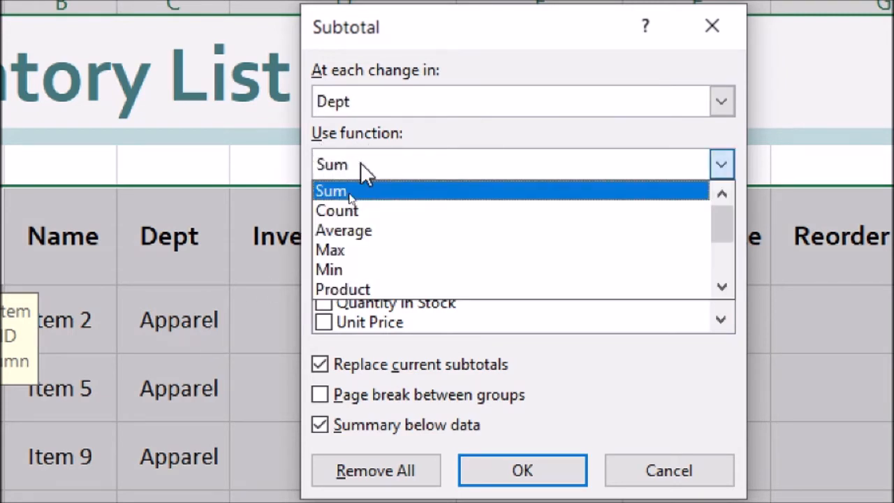
pyautogui.click(361, 210)
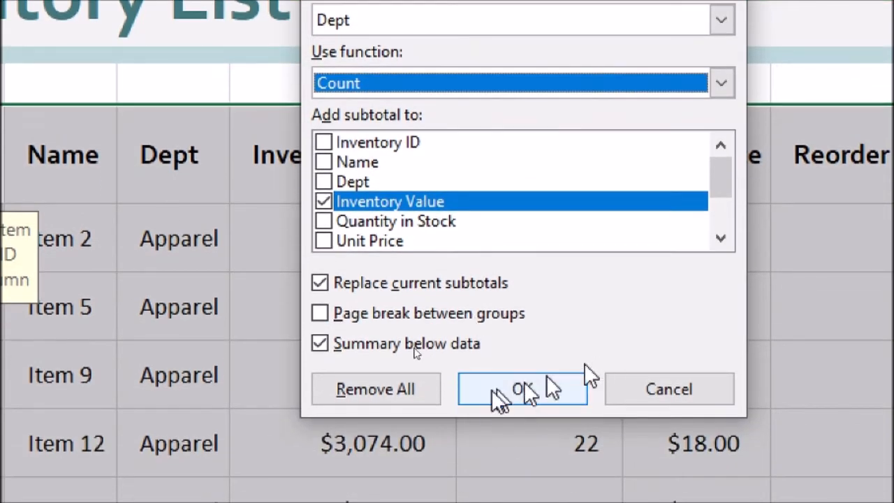
pyautogui.click(514, 387)
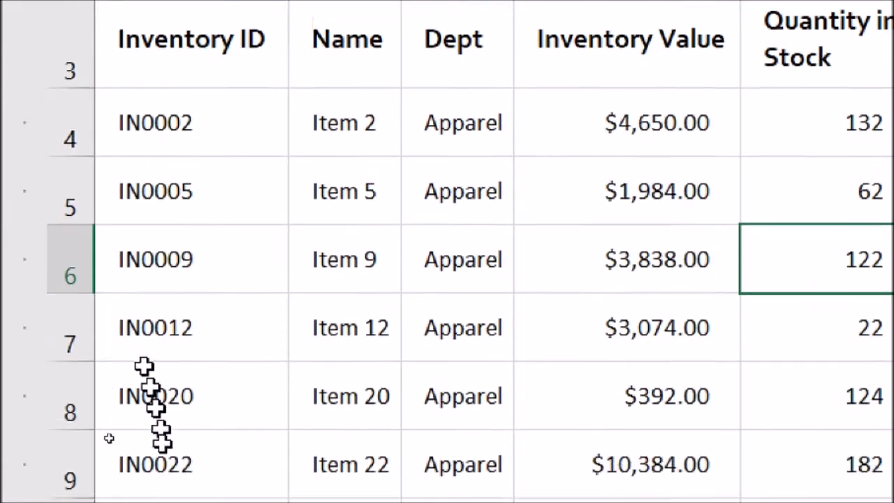
# Add a second subtotal that sums Inventory Value at each change in Dept, without replacing the current subtotals
pyautogui.scroll(-1, 622, 223)
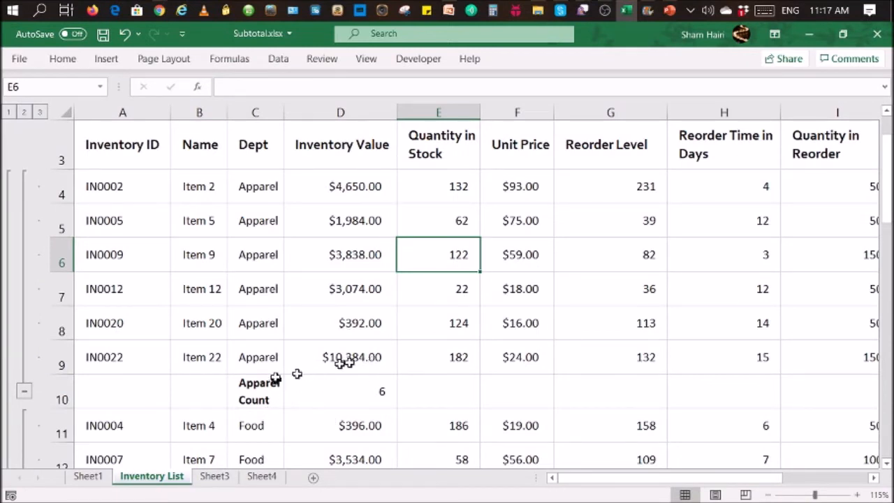
pyautogui.click(359, 297)
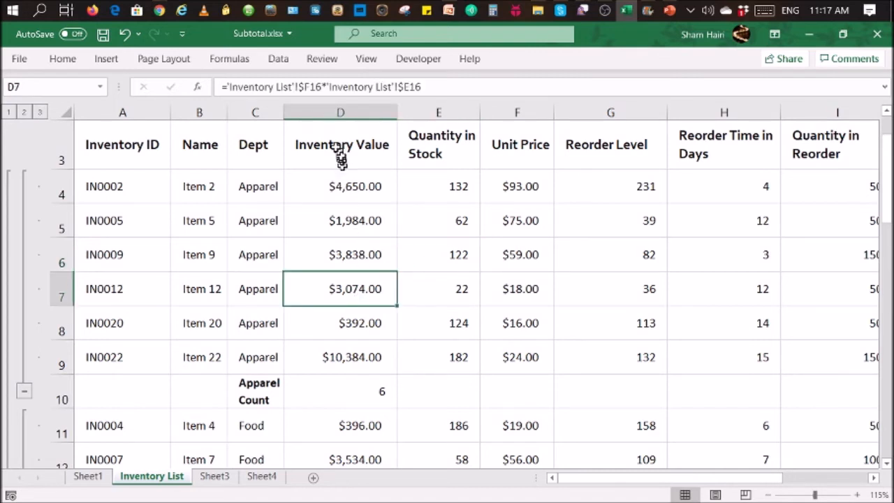
pyautogui.click(278, 60)
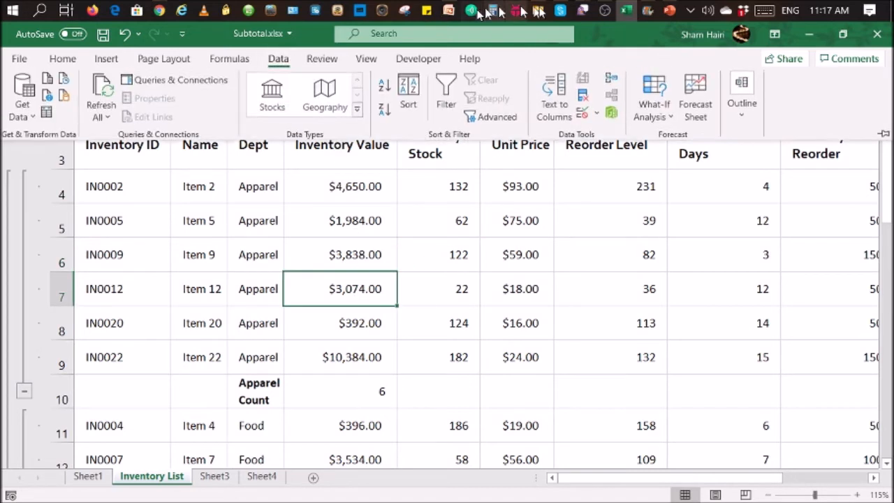
pyautogui.click(740, 95)
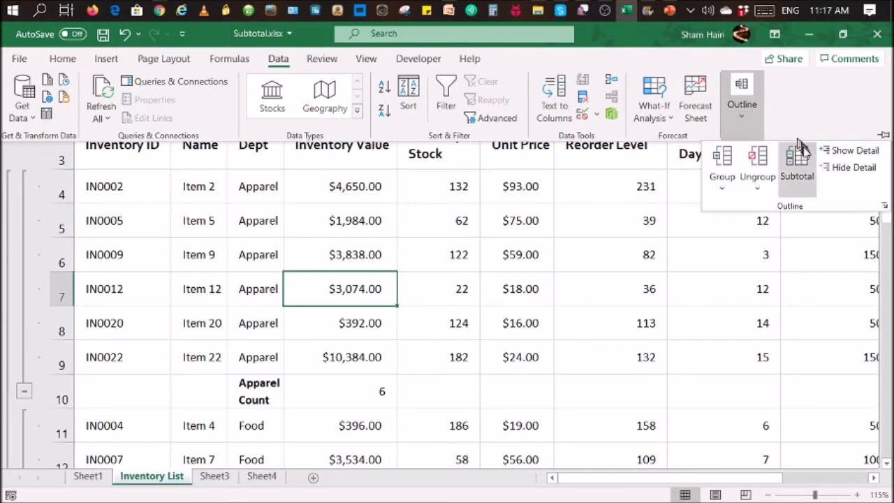
pyautogui.click(803, 164)
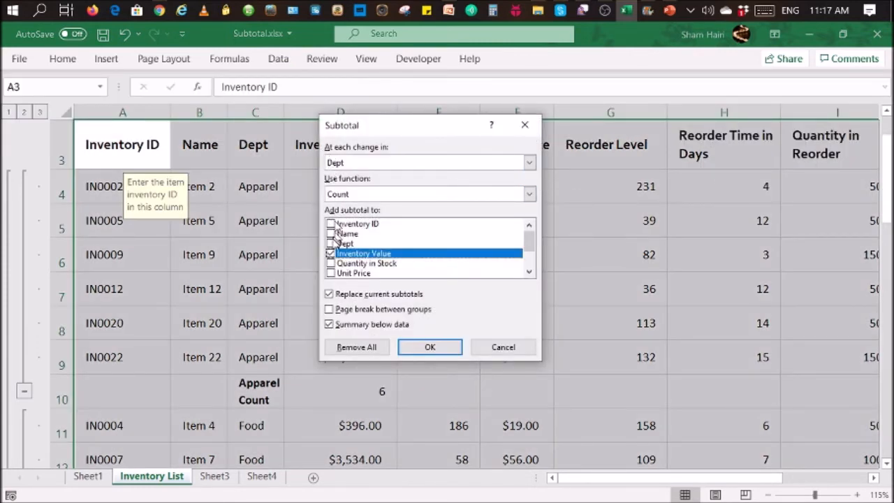
pyautogui.click(345, 196)
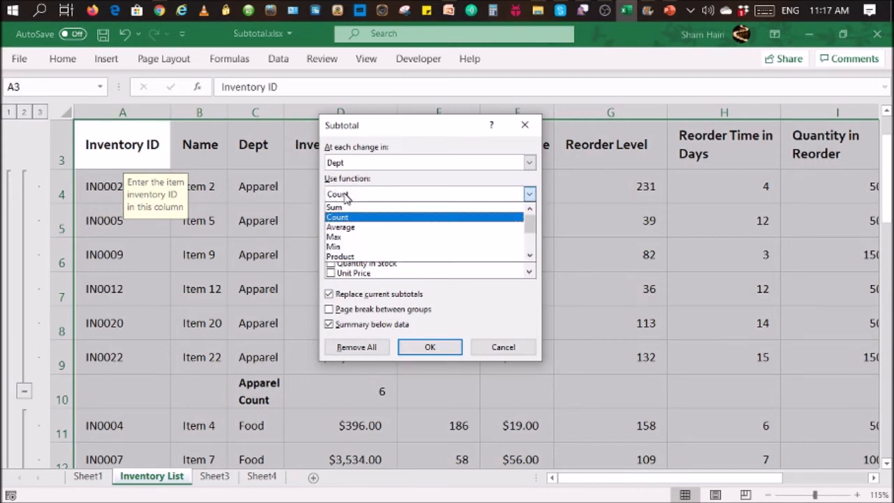
pyautogui.click(356, 208)
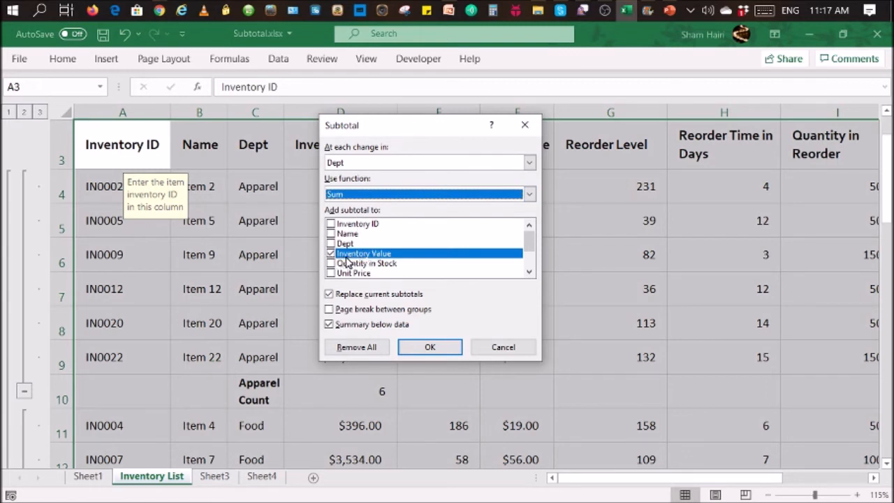
pyautogui.click(330, 294)
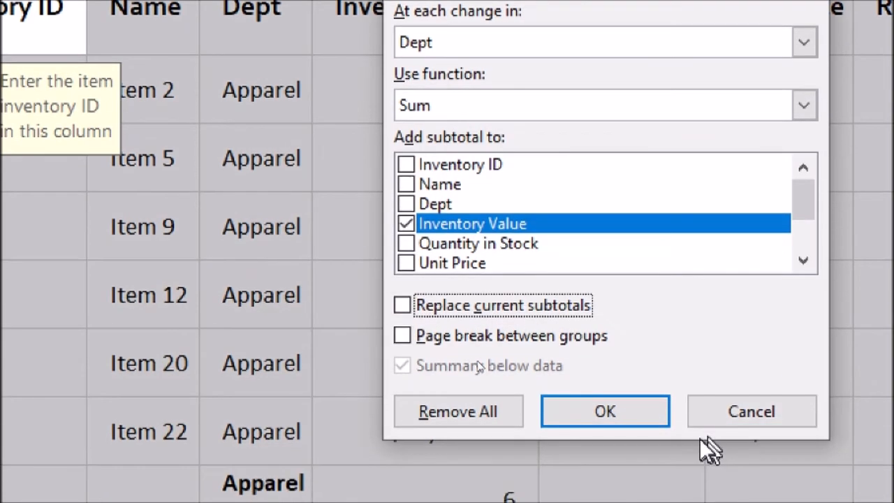
pyautogui.click(627, 412)
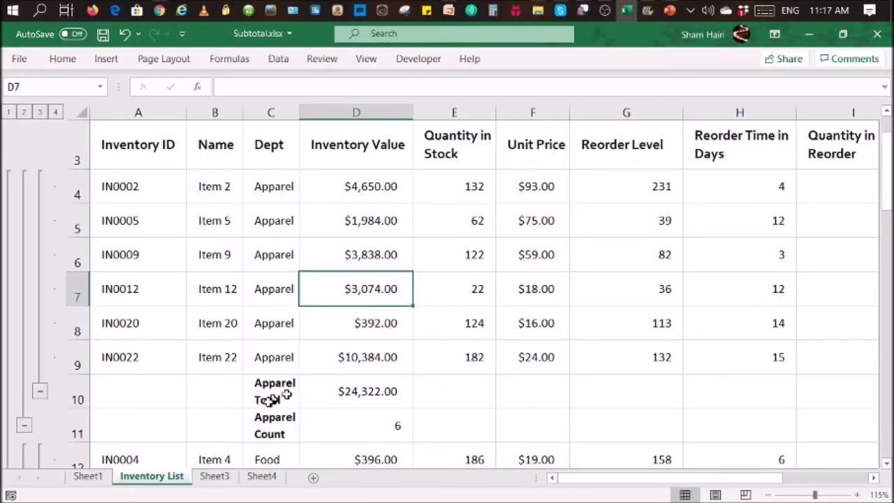
# Examine the total and count rows under the Apparel, Food and Kitchen departments, and revisit the notes on Sheet1
pyautogui.click(293, 499)
pyautogui.moveTo(276, 391); pyautogui.dragTo(345, 421)
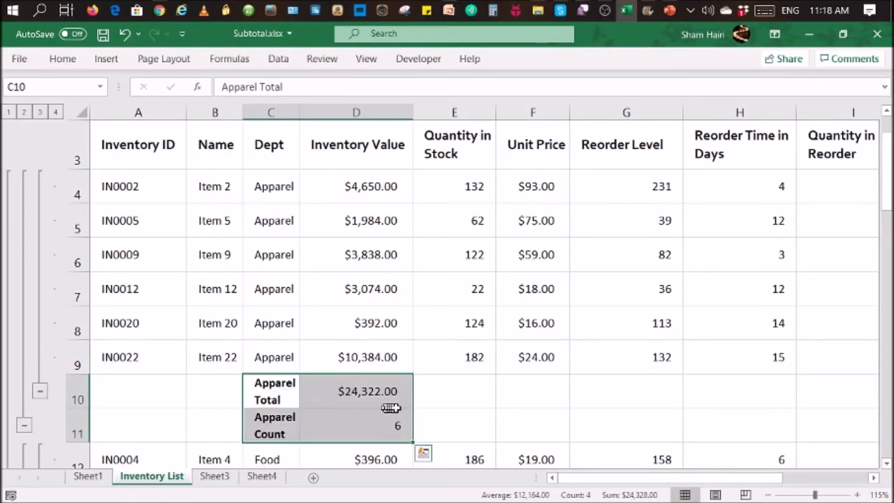
pyautogui.click(427, 392)
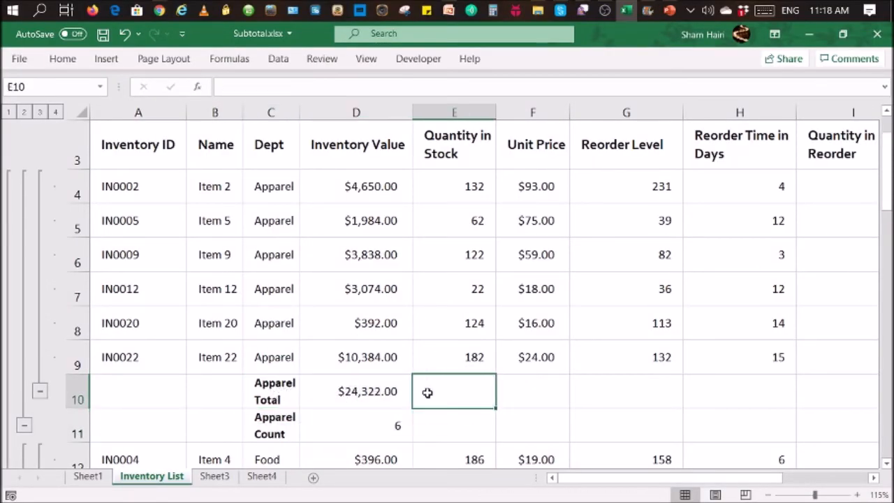
pyautogui.click(390, 419)
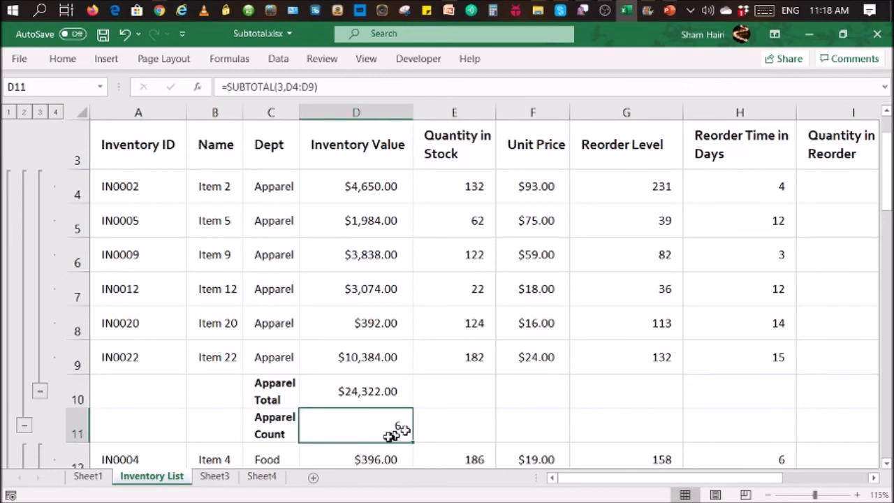
pyautogui.scroll(-3, 397, 359)
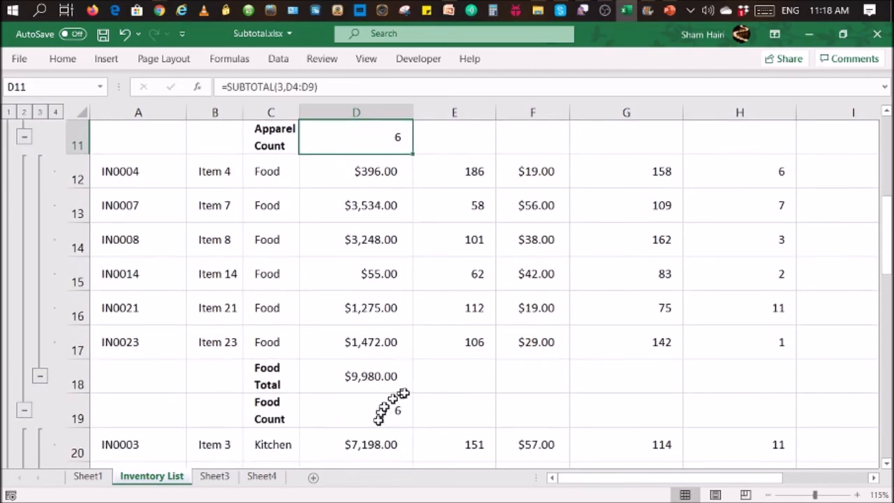
pyautogui.scroll(-1, 404, 186)
pyautogui.scroll(-3, 404, 187)
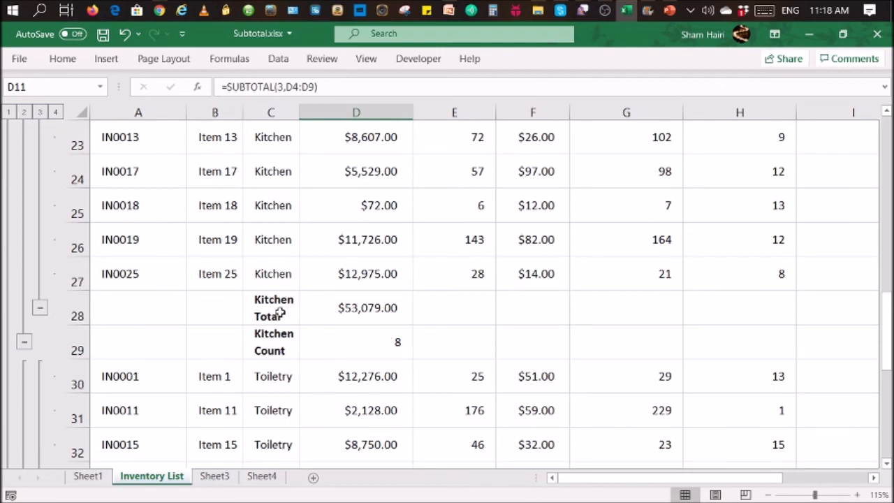
pyautogui.scroll(7, 394, 298)
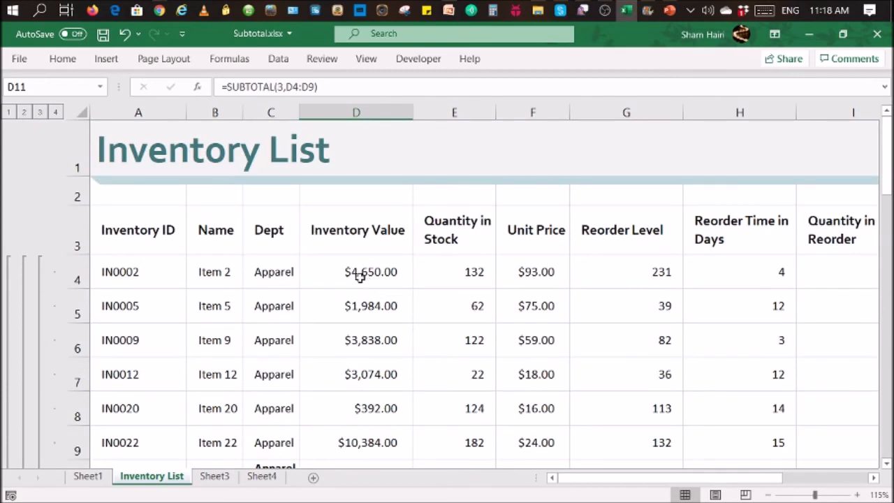
pyautogui.click(85, 477)
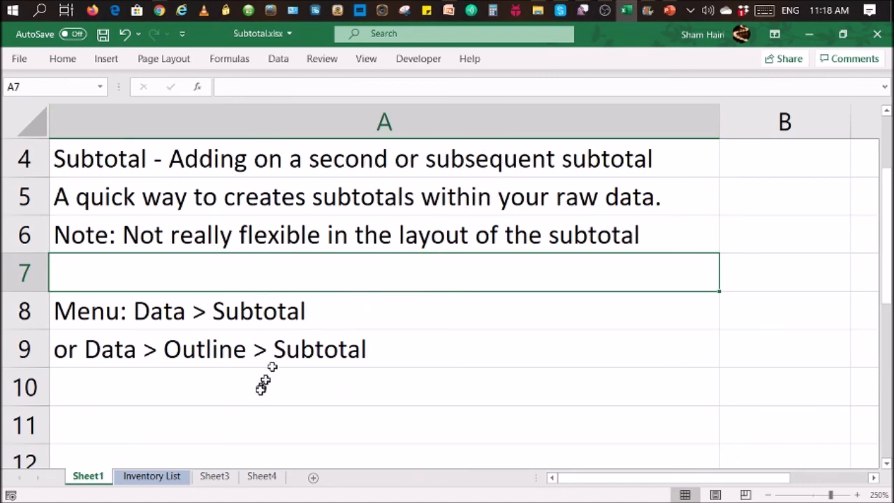
pyautogui.click(152, 476)
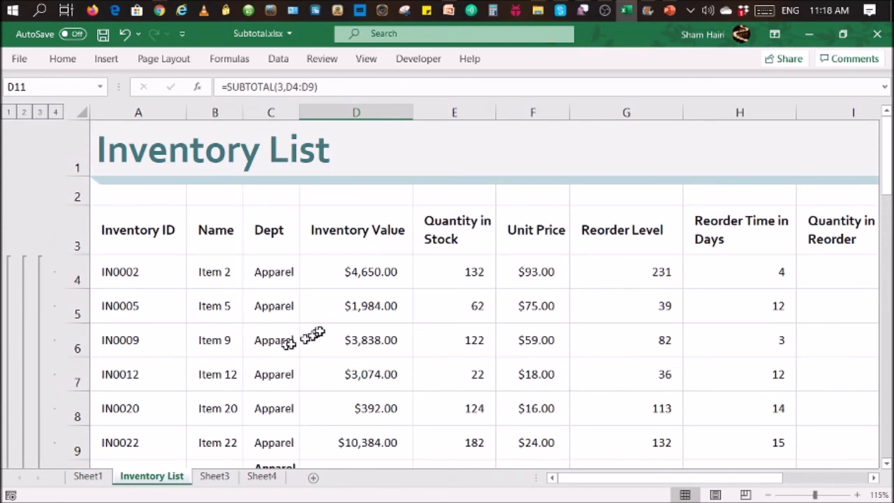